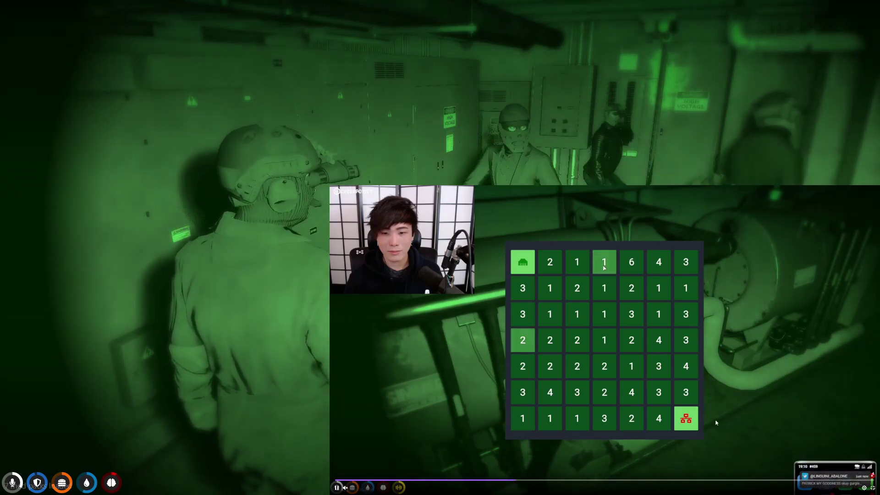
- Trace five cells down the fourth grid column, then one sideways; the hack shows Network Access Denied
left_click(604, 262)
left_click(605, 288)
left_click(605, 315)
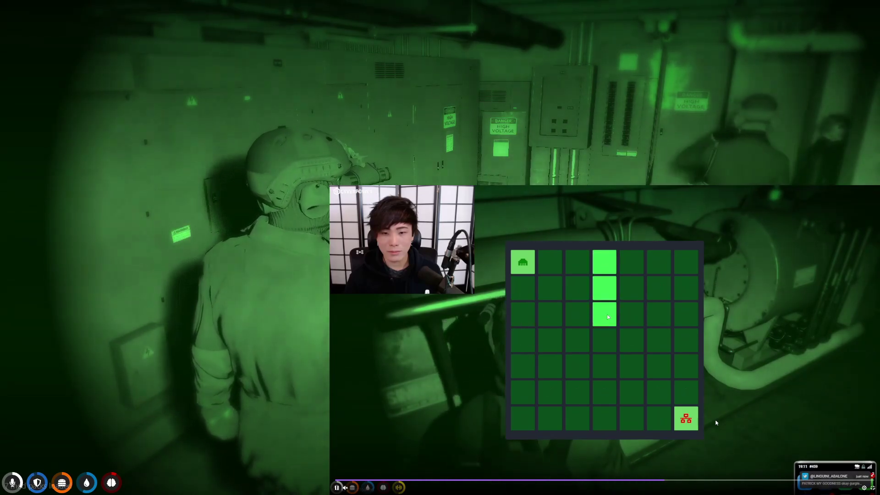
left_click(604, 340)
left_click(605, 367)
left_click(631, 367)
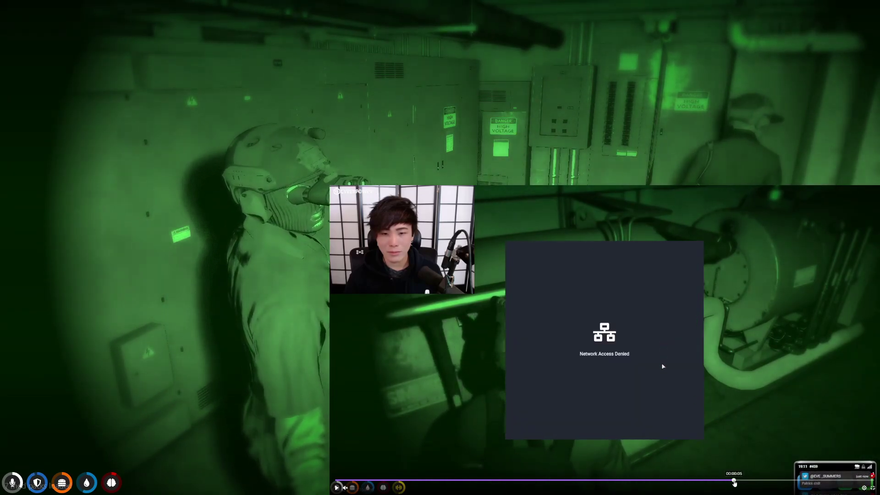
- Scrub the VOD back to about 00:00:03 so the grid's numbers reappear
left_click(605, 262)
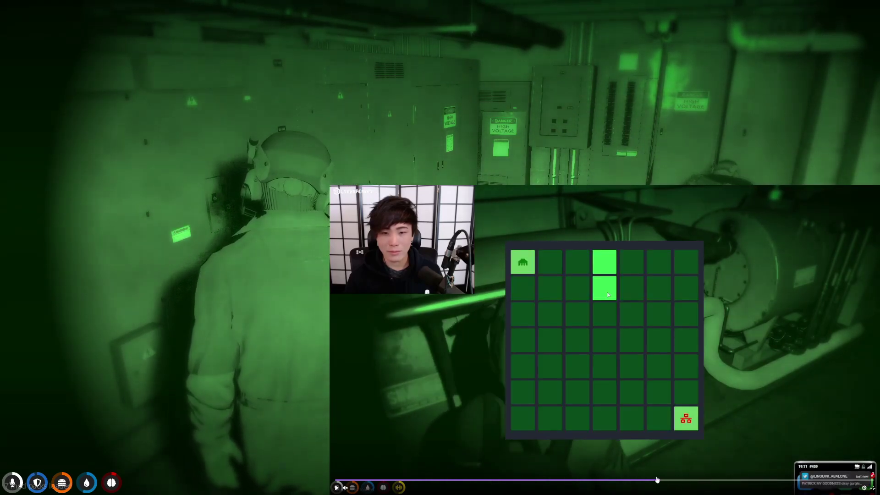
left_click(605, 288)
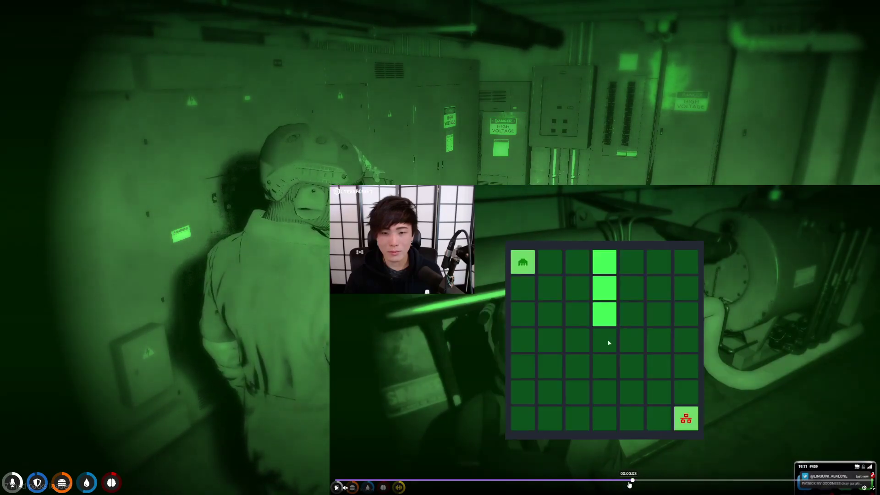
- Resume VOD playback and let it run past the hacking minigame to full-screen gameplay
left_click(604, 262)
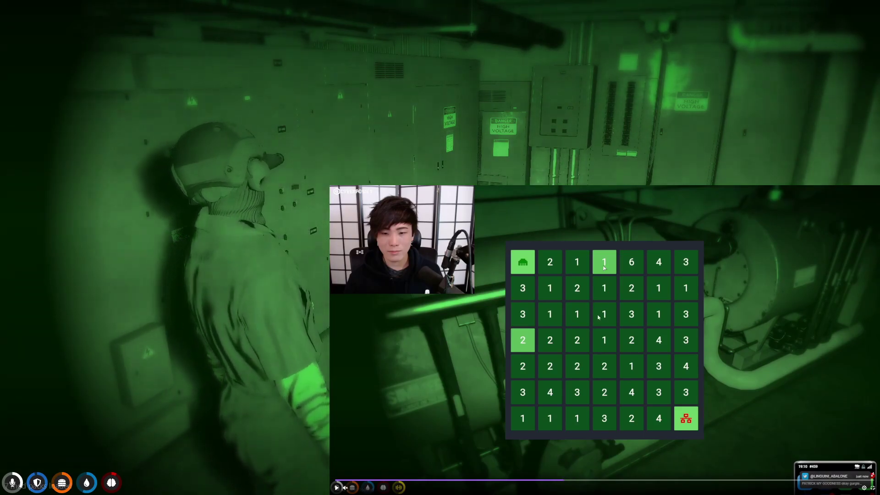